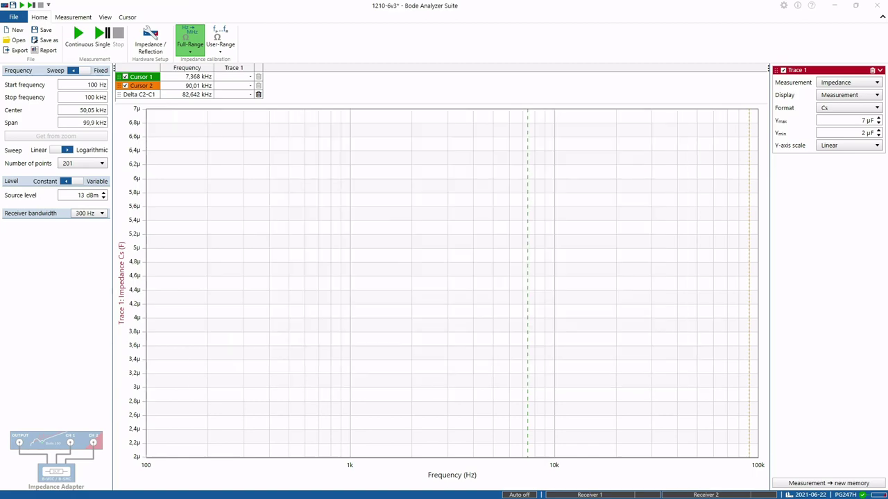
Step: Run a capacitance sweep, stop it, and store the curve as Memory 1
{"action": "left_click", "coordinate": [78, 32]}
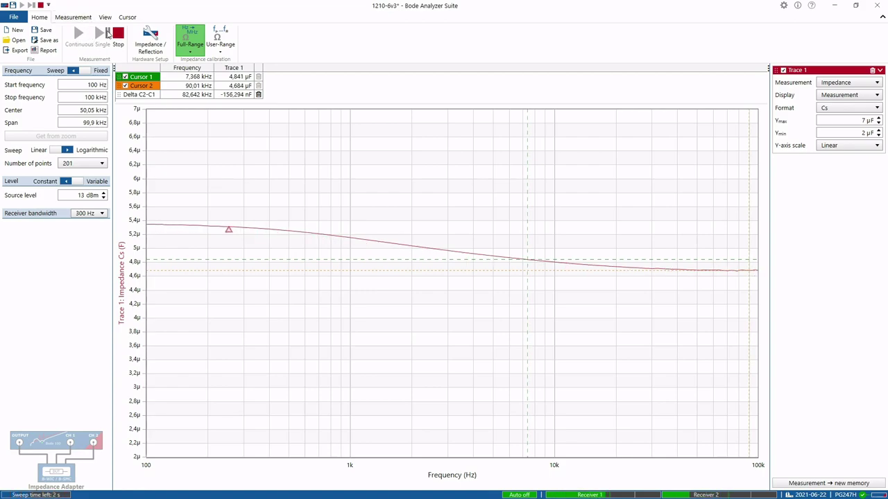
{"action": "left_click", "coordinate": [117, 33]}
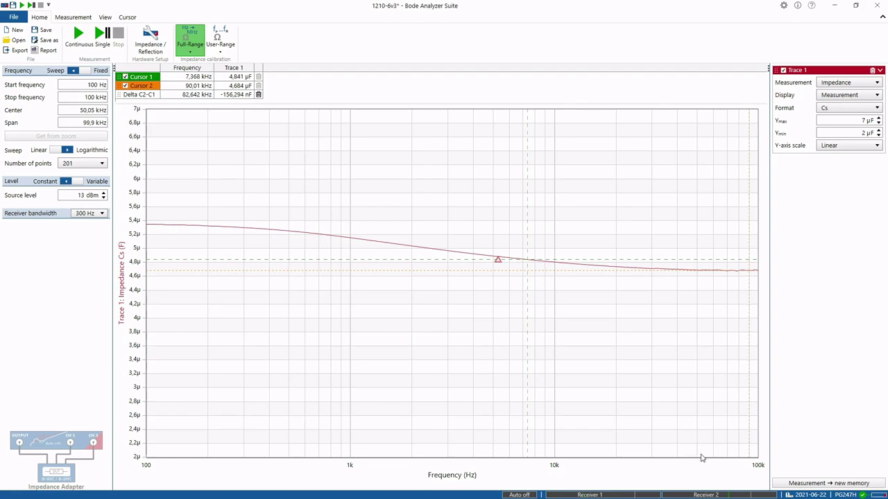
{"action": "left_click", "coordinate": [828, 483]}
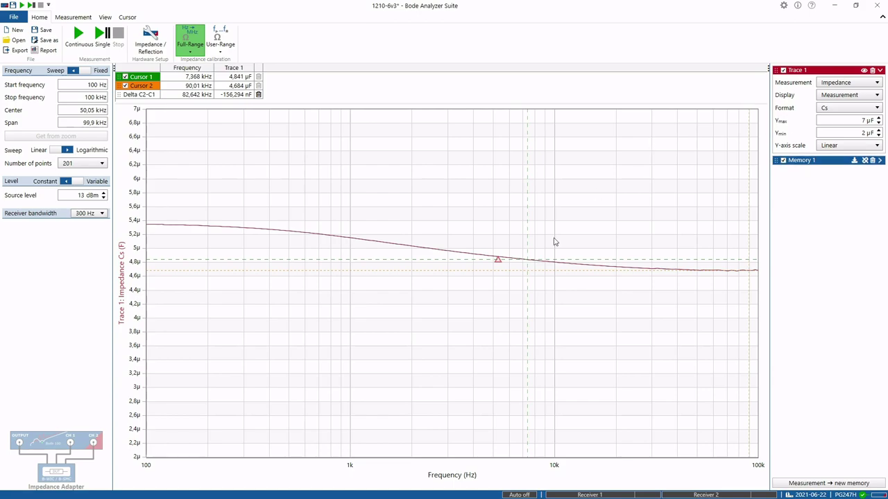
Step: Restart continuous sweeping so the live curve runs against Memory 1
{"action": "left_click", "coordinate": [79, 33]}
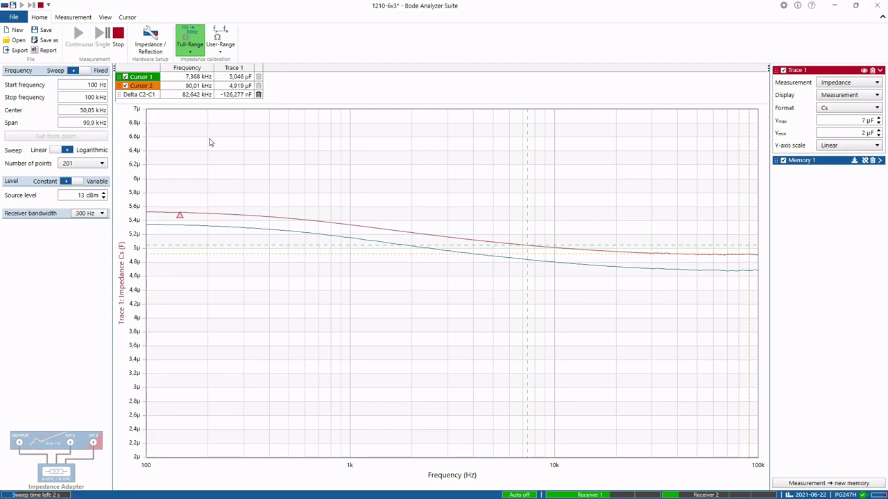
Step: Delete the old Memory 1 and store the current capacitance curve as a new memory
{"action": "left_click", "coordinate": [865, 161]}
{"action": "left_click", "coordinate": [865, 160]}
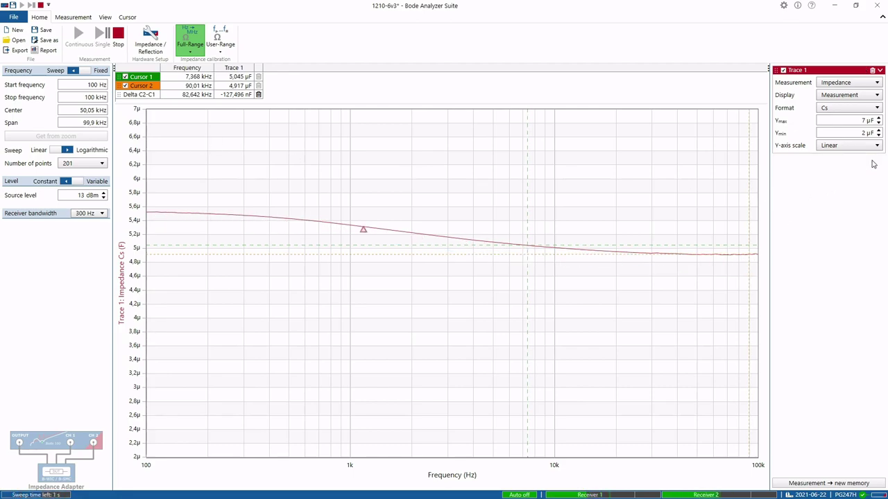
{"action": "left_click", "coordinate": [811, 484]}
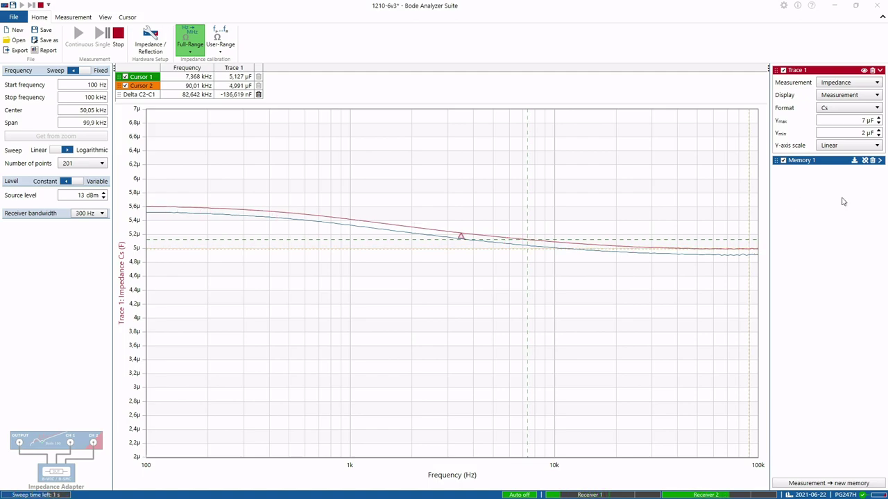
Step: Delete Memory 1 and save the current curve as a fresh memory reference
{"action": "left_click", "coordinate": [870, 160]}
{"action": "left_click", "coordinate": [872, 162]}
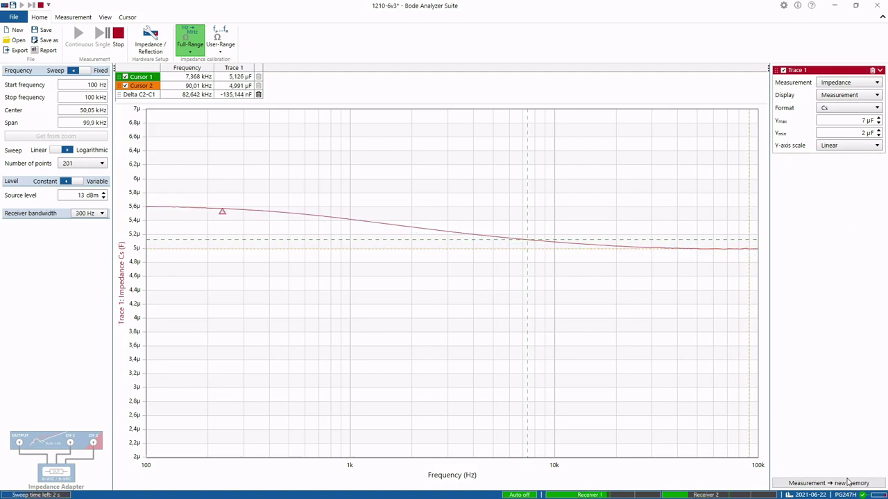
{"action": "left_click", "coordinate": [830, 483]}
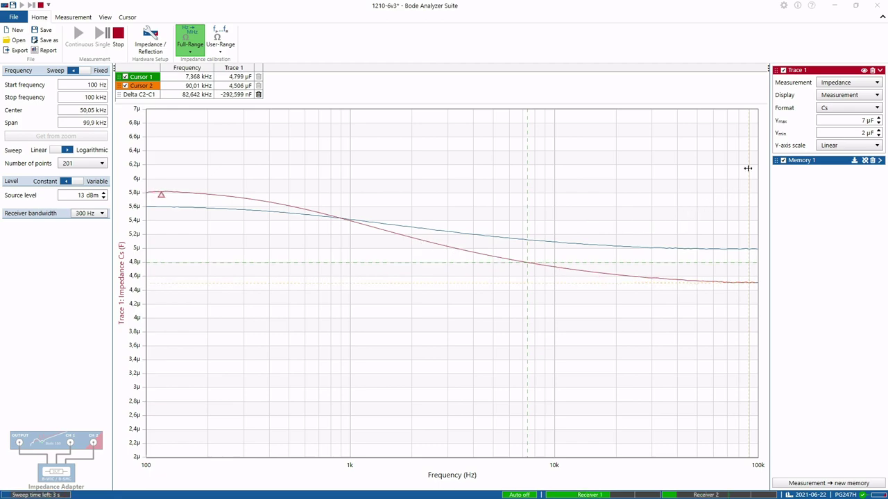
Step: Delete the stored Memory 1 and save the current curve in its place
{"action": "left_click", "coordinate": [871, 161]}
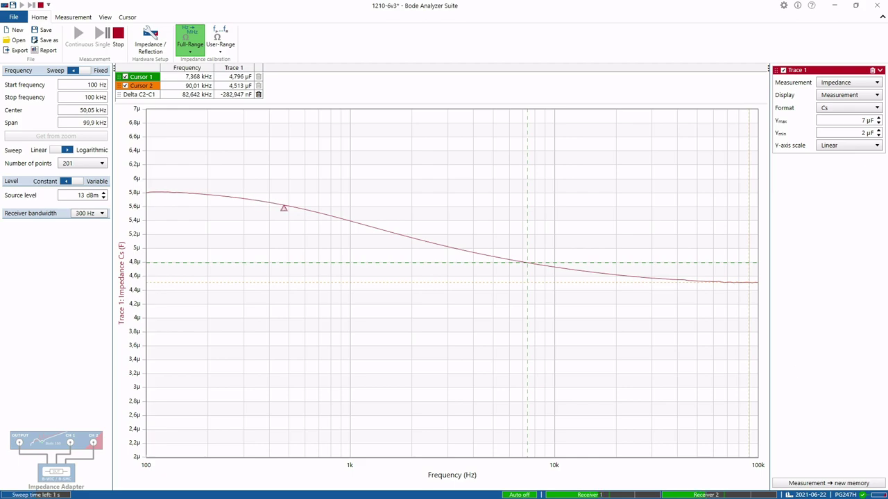
{"action": "left_click", "coordinate": [818, 483]}
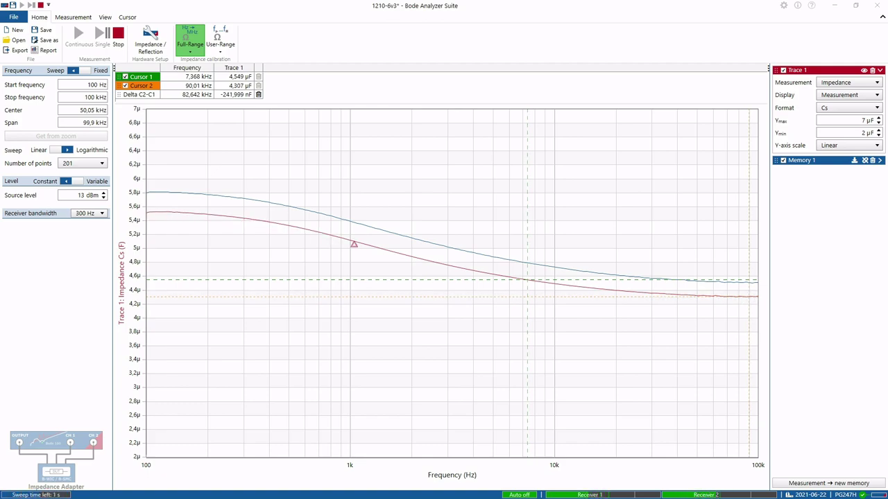
Step: Replace Memory 1 with the JMK212AB7106KGHT capacitor's current unbiased curve
{"action": "left_click", "coordinate": [872, 161]}
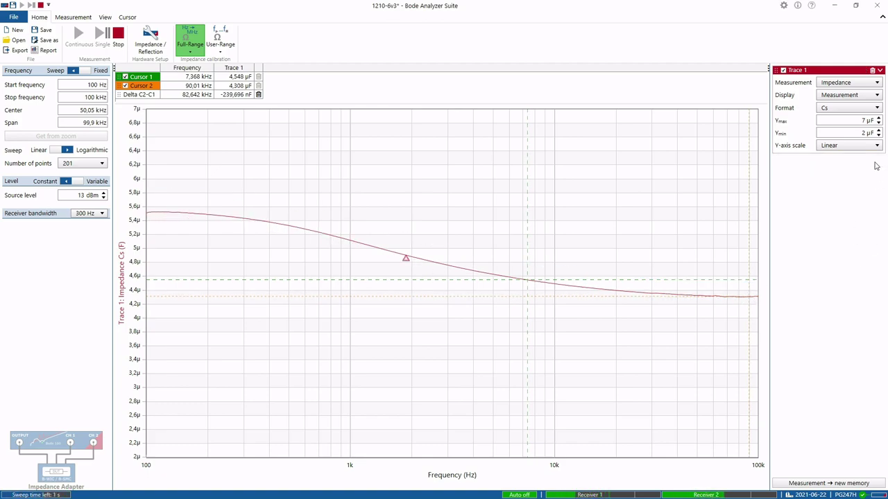
{"action": "left_click", "coordinate": [828, 483]}
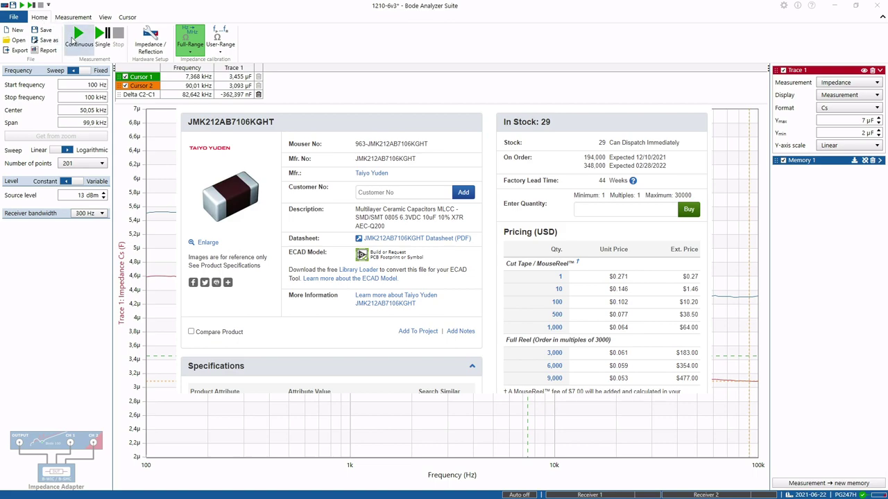
Step: Start continuous sweeping so the live trace keeps updating, around 3.33 µF at 7.4 kHz
{"action": "left_click", "coordinate": [78, 33]}
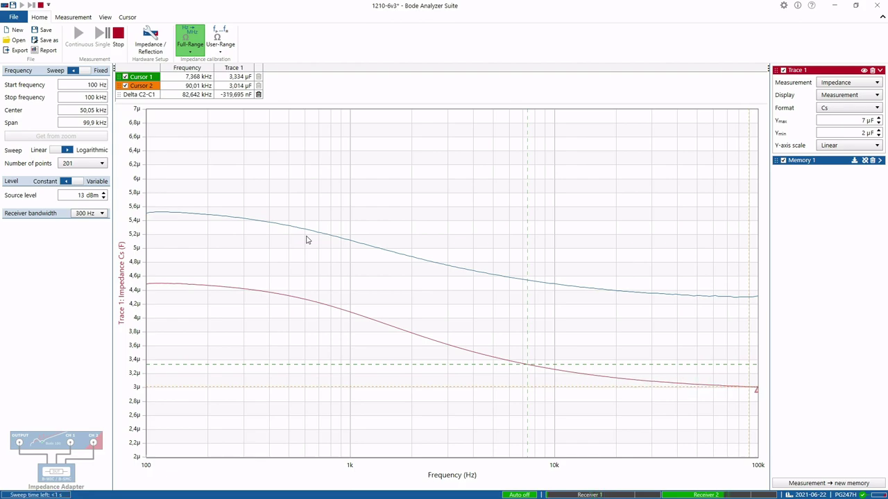
Step: Swap Memory 1 for the current sweep and set Trace 1 Ymax to 6 µF
{"action": "left_click", "coordinate": [872, 160]}
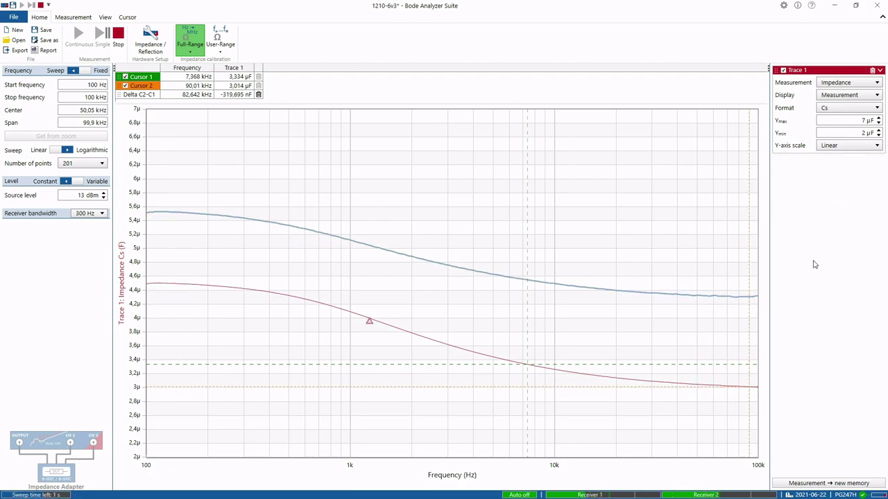
{"action": "left_click", "coordinate": [828, 483]}
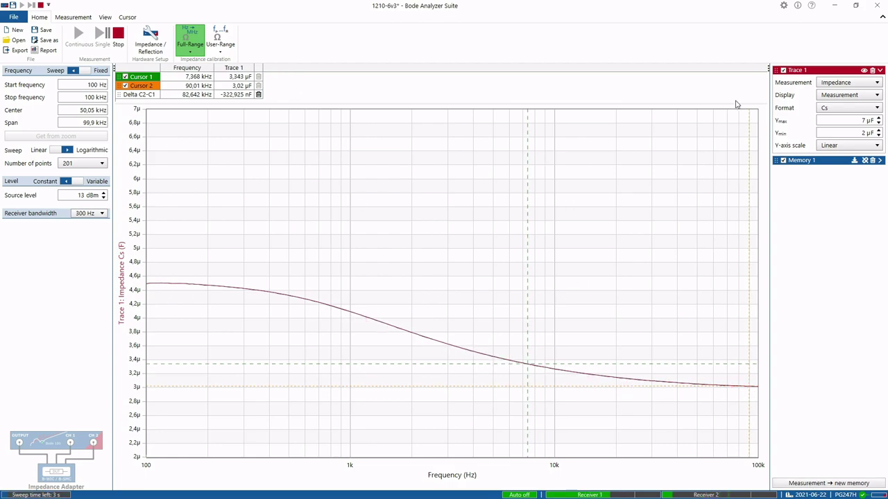
{"action": "left_click", "coordinate": [865, 121]}
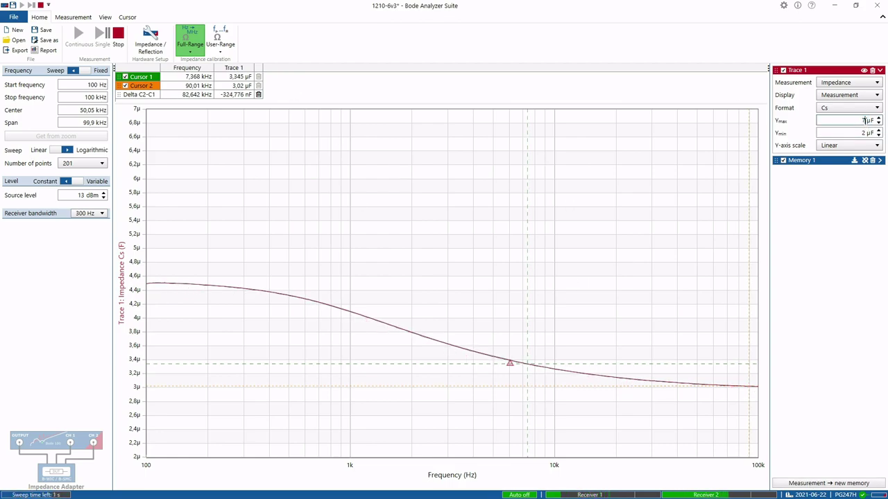
{"action": "left_click", "coordinate": [877, 123]}
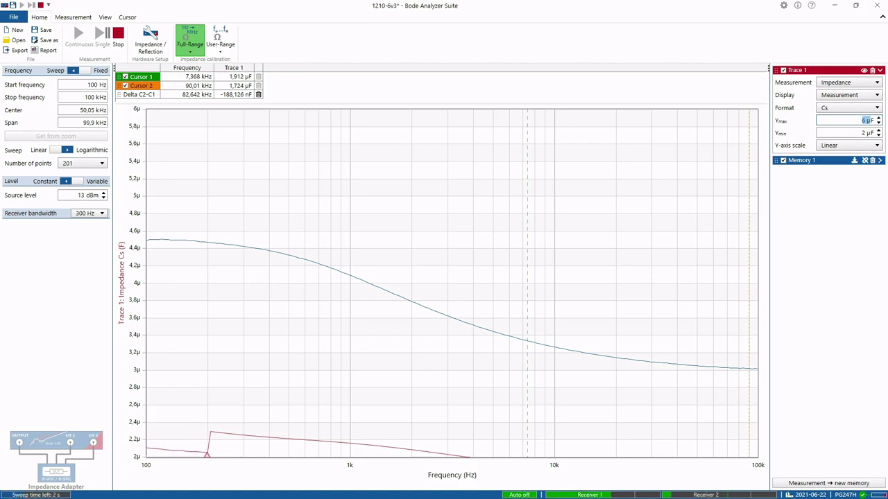
Step: Set the Trace 1 Ymin to 1 µF
{"action": "key", "text": "Tab"}
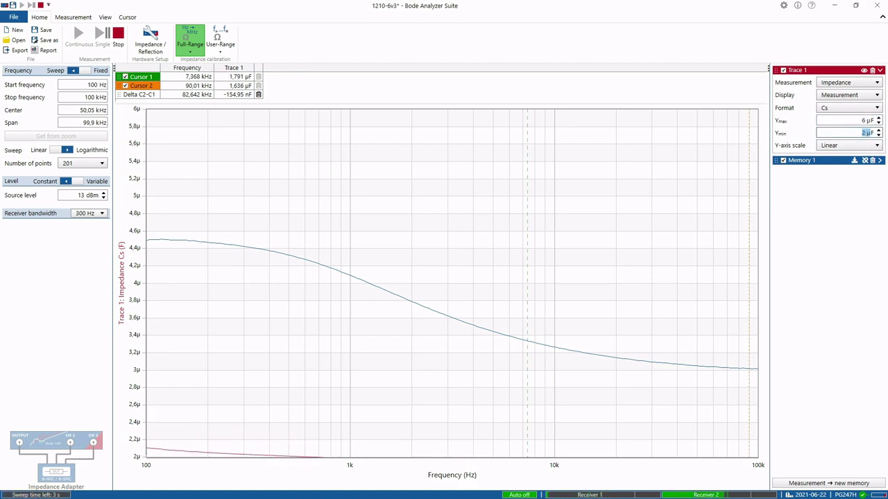
{"action": "type", "text": "1"}
{"action": "key", "text": "Return"}
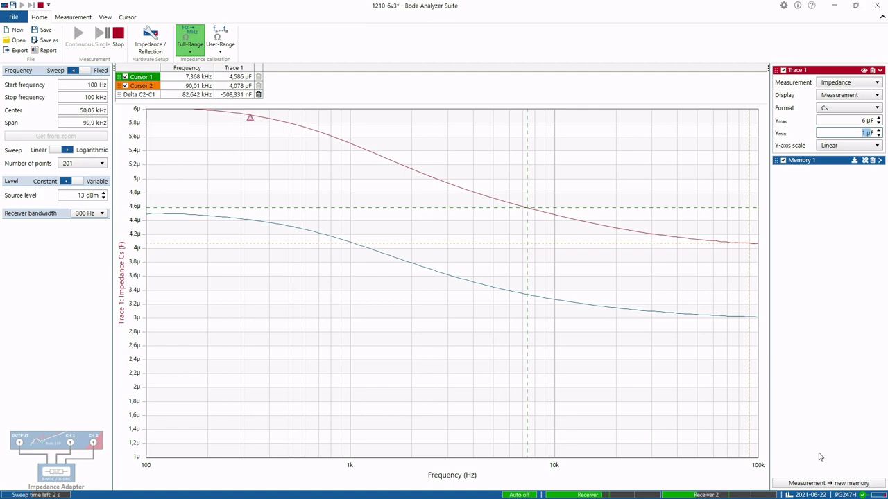
Step: Delete the stored Memory 1 and save the new capacitor's current sweep as memory
{"action": "left_click", "coordinate": [825, 484]}
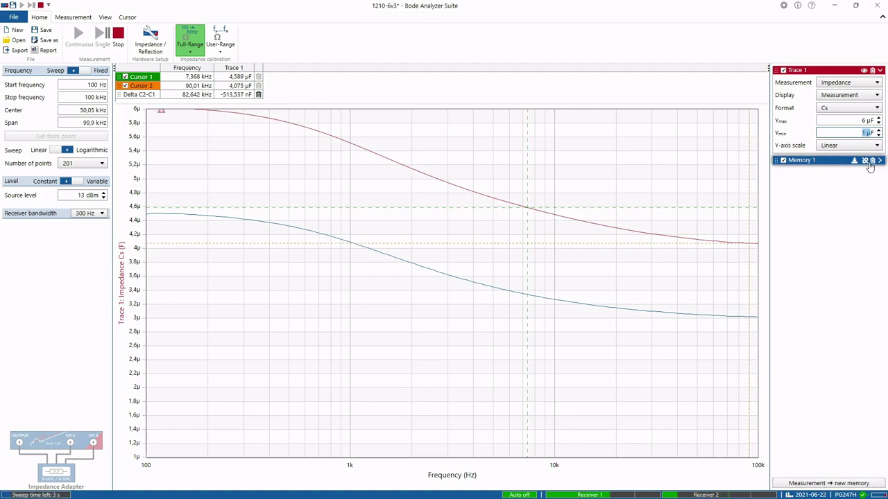
{"action": "left_click", "coordinate": [865, 160]}
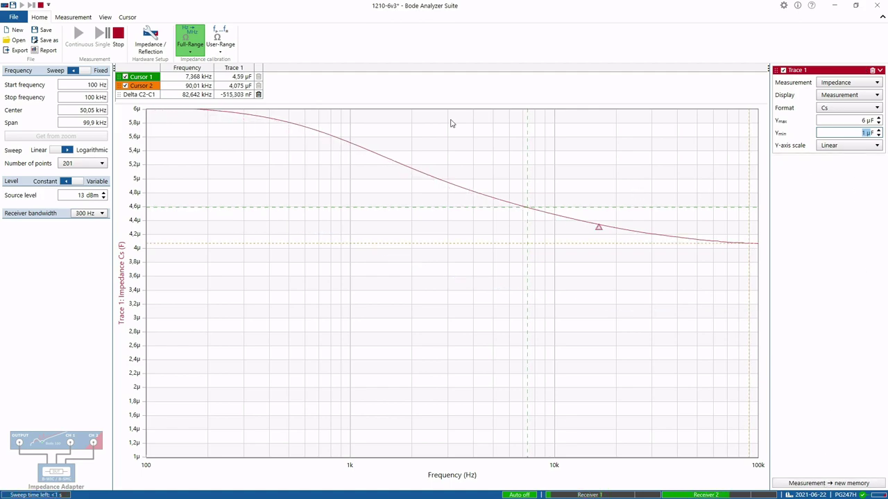
{"action": "left_click", "coordinate": [825, 483]}
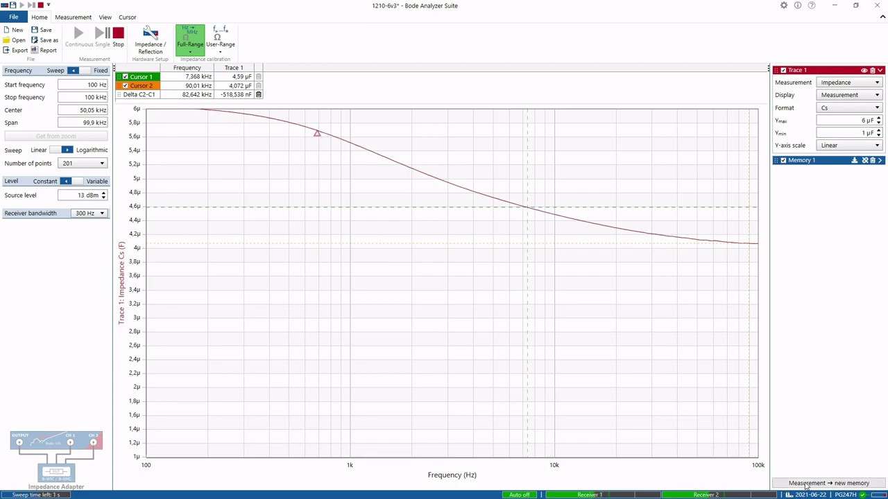